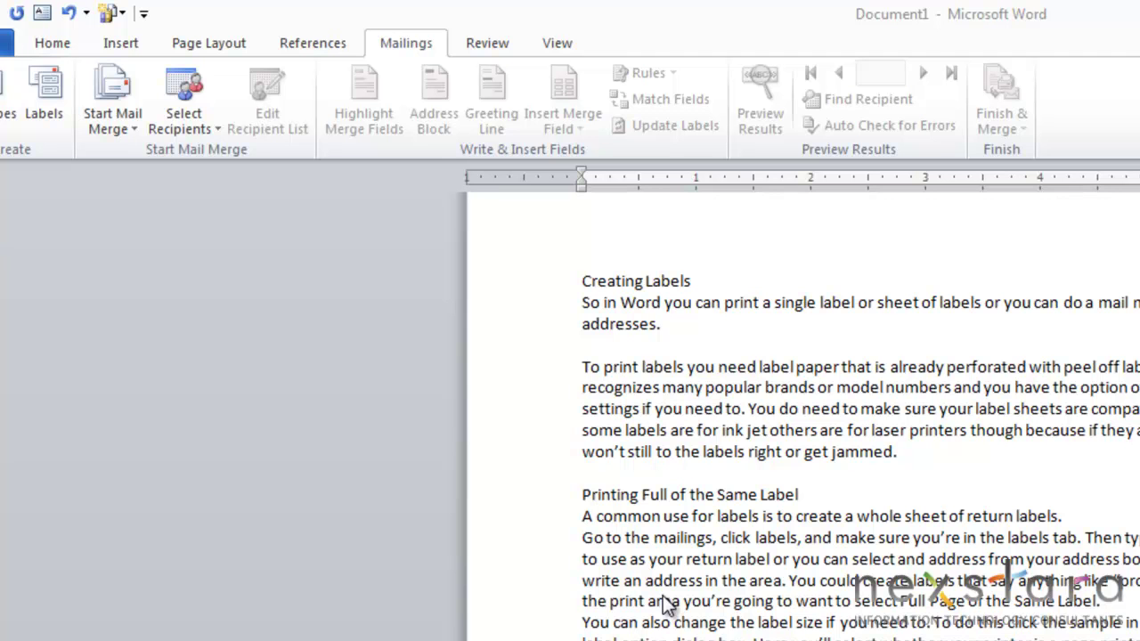
Fill the label address with the stored return address, closing the address book without choosing anyone.
{"action": "left_click", "coordinate": [44, 100]}
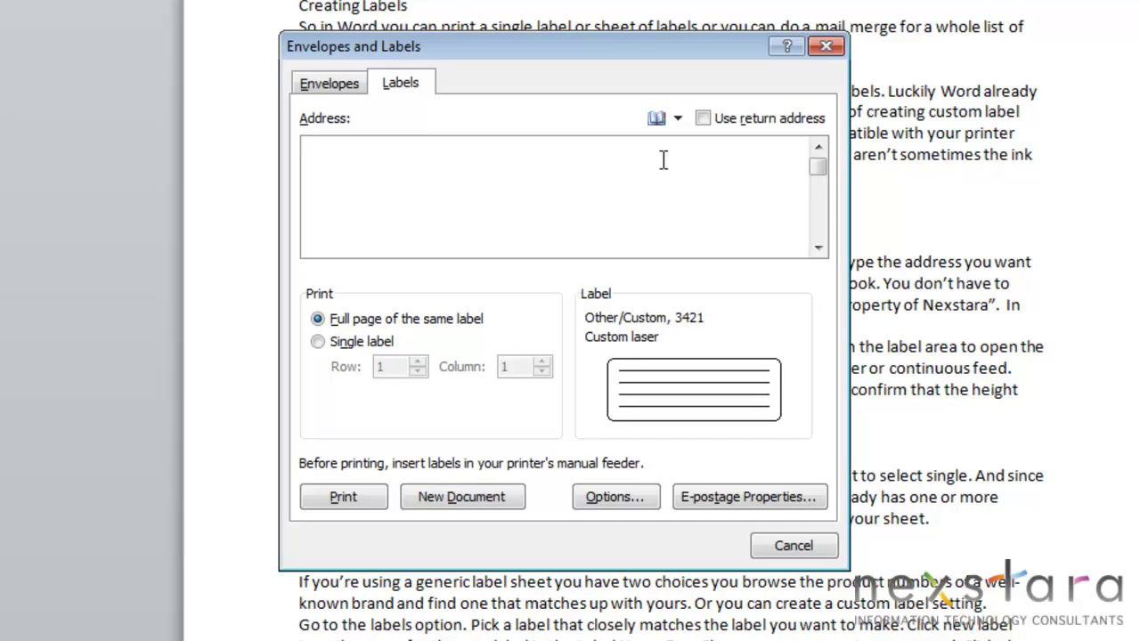
{"action": "left_click", "coordinate": [700, 119]}
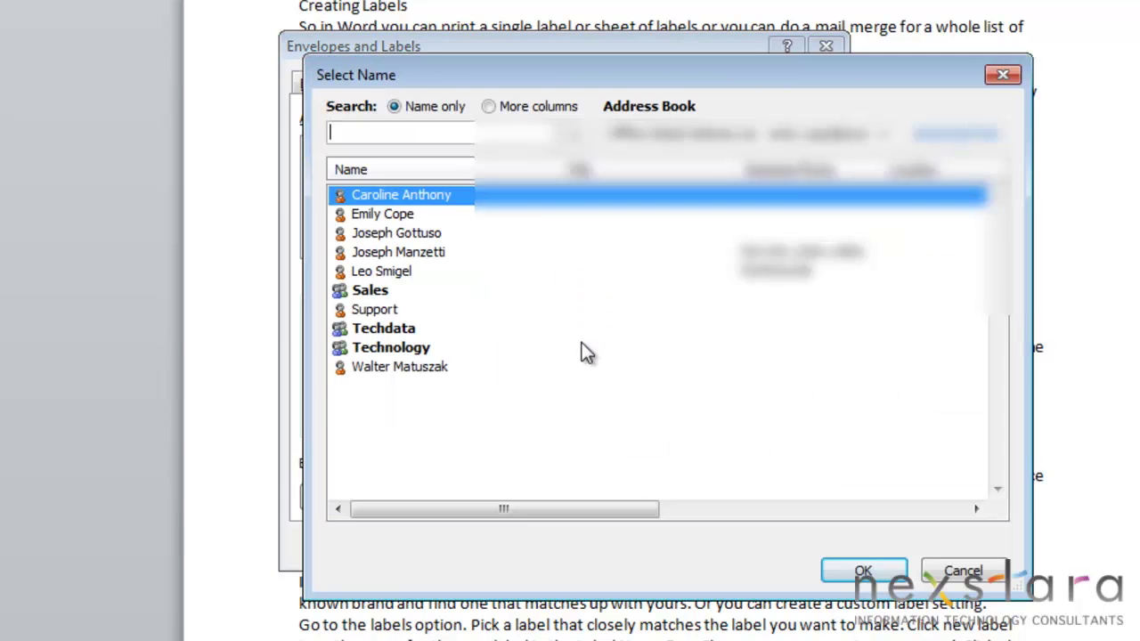
{"action": "left_click", "coordinate": [656, 117]}
{"action": "key", "text": "Escape"}
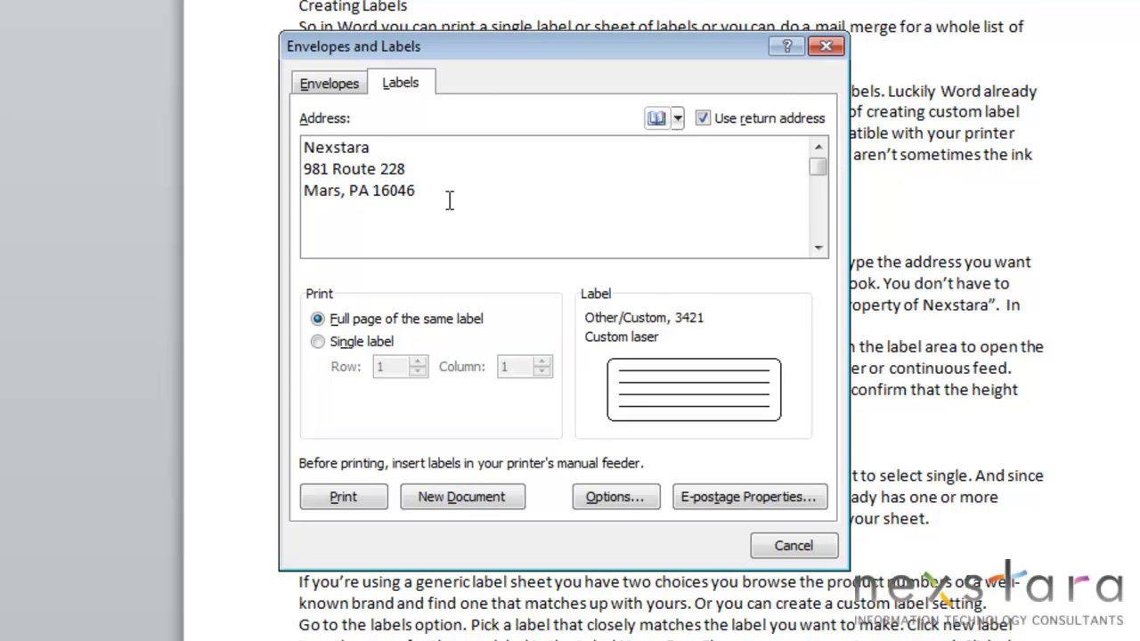
Select the whole return address text and bring up the label options.
{"action": "left_click", "coordinate": [449, 199]}
{"action": "key", "text": "ctrl+a"}
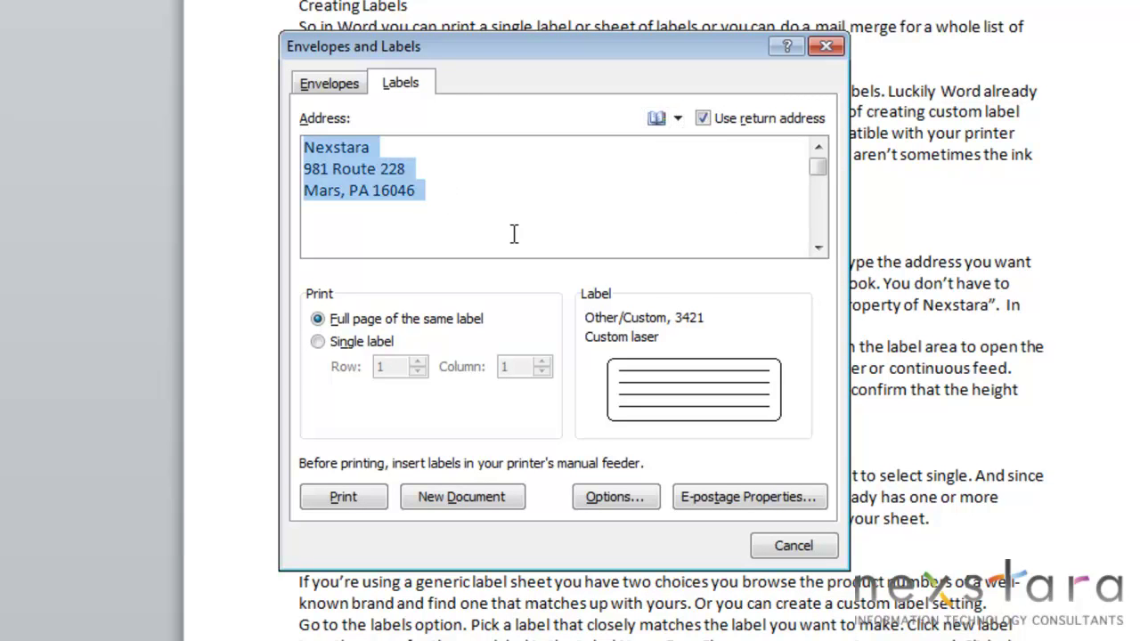
{"action": "left_click", "coordinate": [1045, 436]}
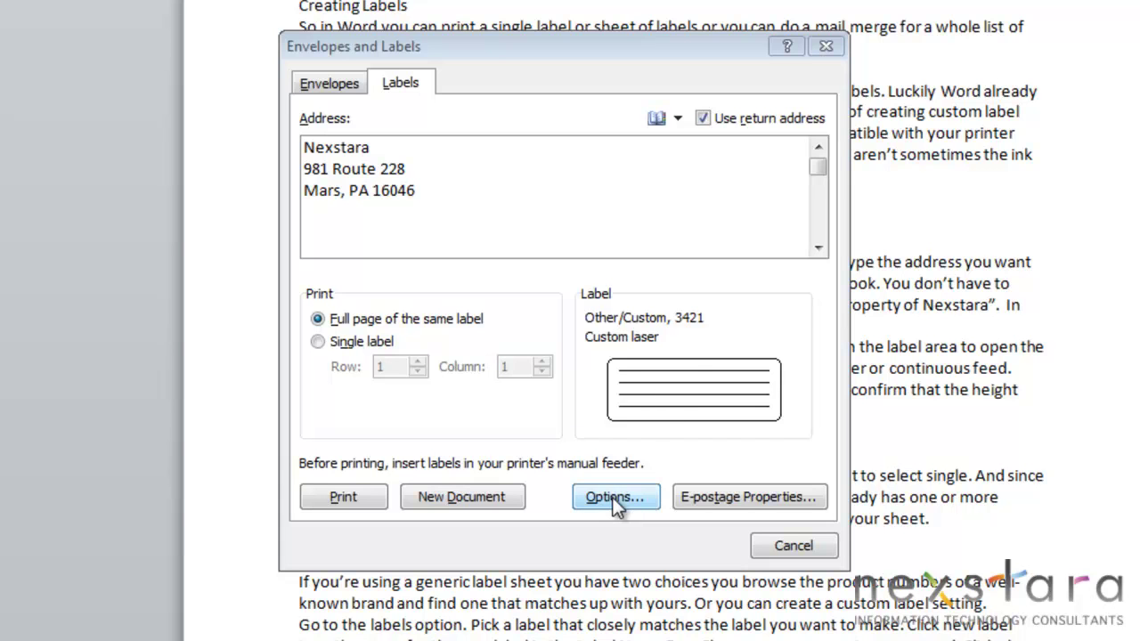
Choose Avery A4/A5 product 32031, a 2.13" × 3.35" business card, as the label.
{"action": "left_click", "coordinate": [661, 370]}
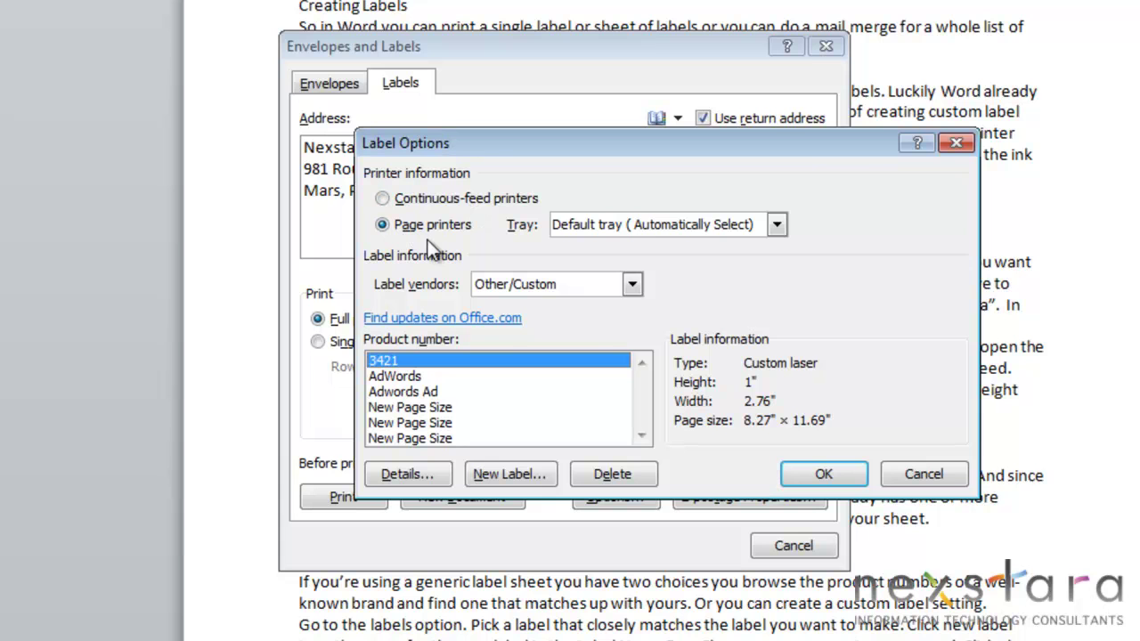
{"action": "left_click", "coordinate": [631, 284]}
{"action": "scroll", "coordinate": [594, 364], "scroll_direction": "up", "scroll_amount": 2}
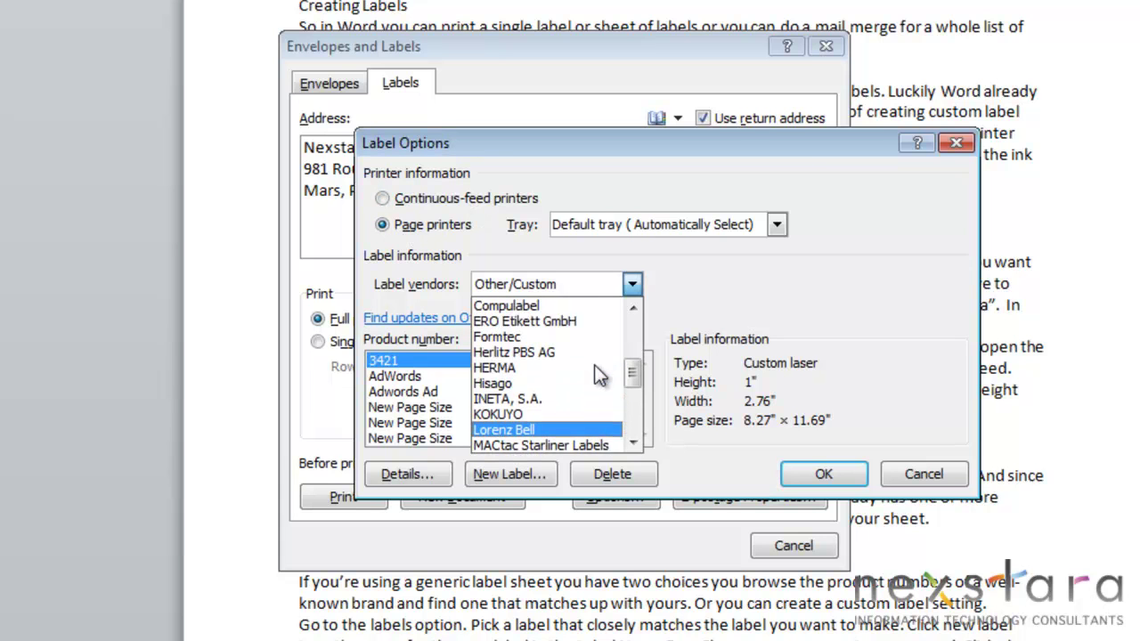
{"action": "scroll", "coordinate": [593, 364], "scroll_direction": "up", "scroll_amount": 1}
{"action": "left_click", "coordinate": [569, 321]}
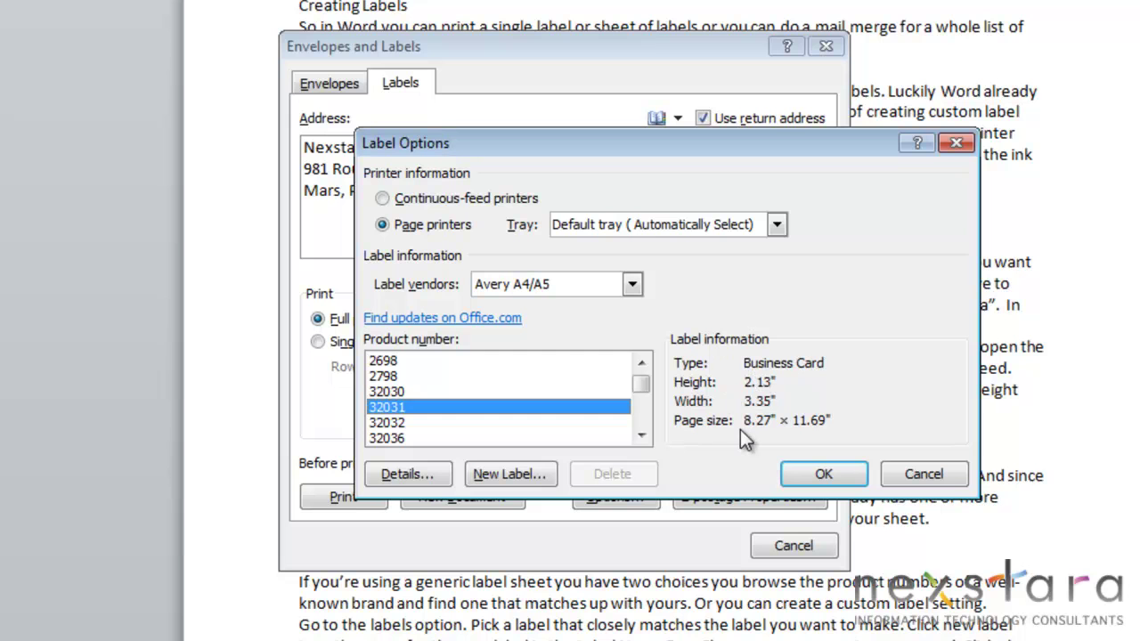
Confirm the Avery label and generate Labels7, a new document with a full sheet of return-address labels.
{"action": "left_click", "coordinate": [824, 474]}
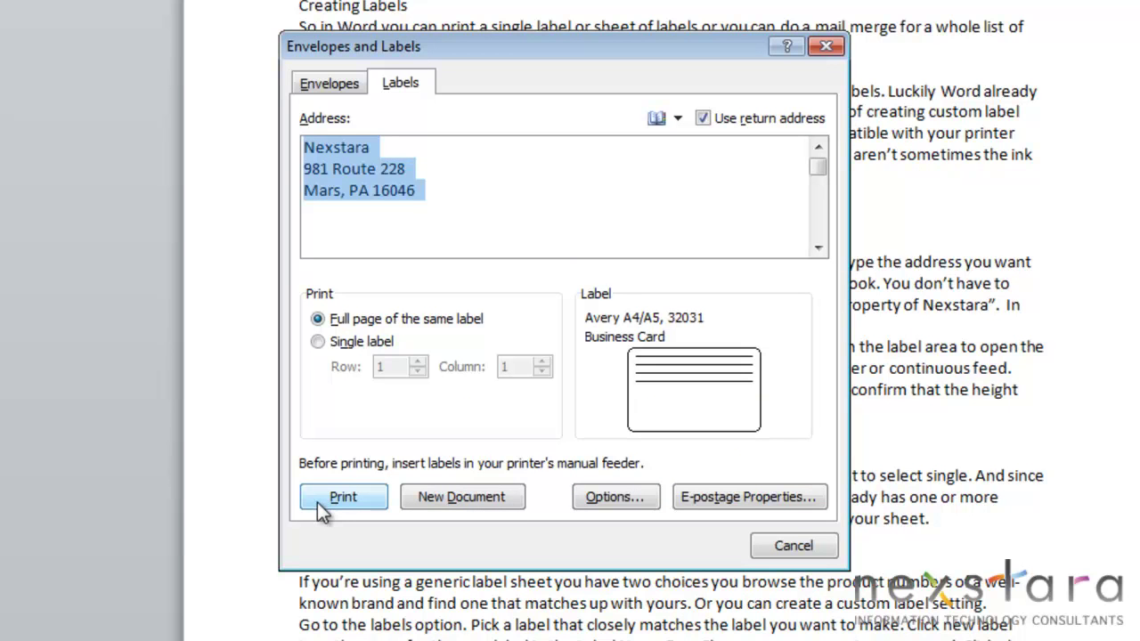
{"action": "left_click", "coordinate": [467, 494]}
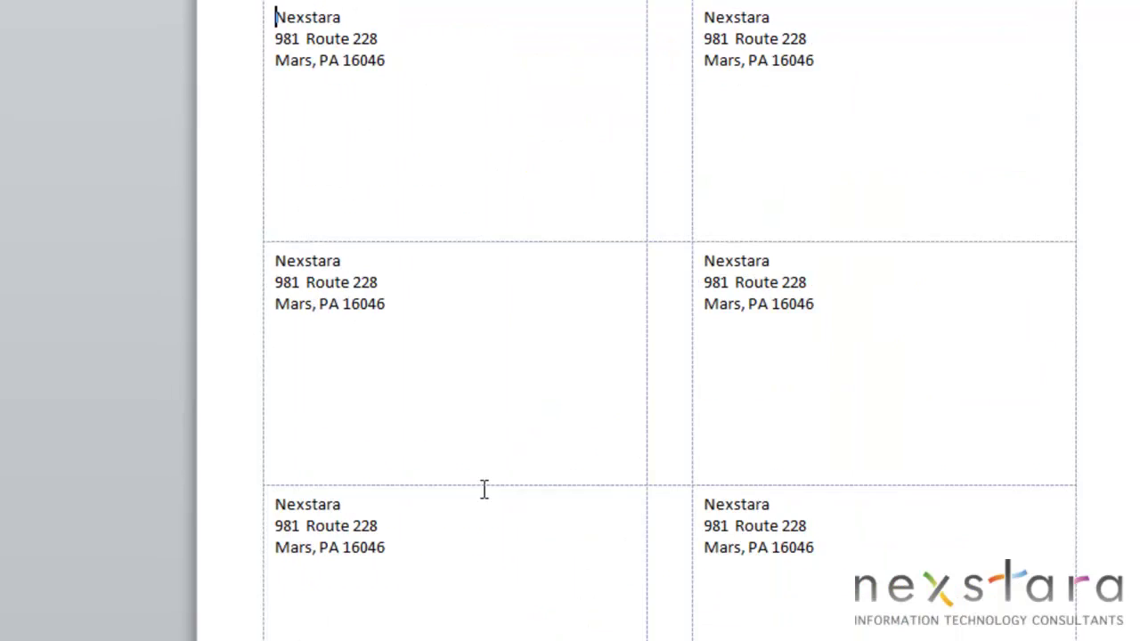
{"action": "scroll", "coordinate": [418, 151], "scroll_direction": "down", "scroll_amount": 2}
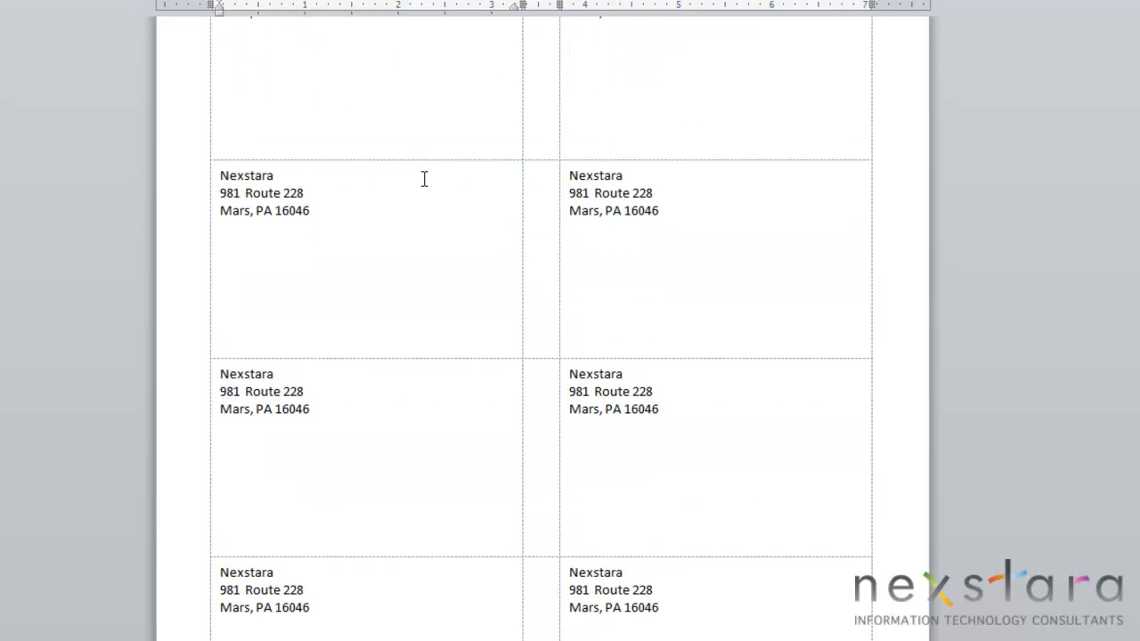
{"action": "scroll", "coordinate": [435, 232], "scroll_direction": "up", "scroll_amount": 2}
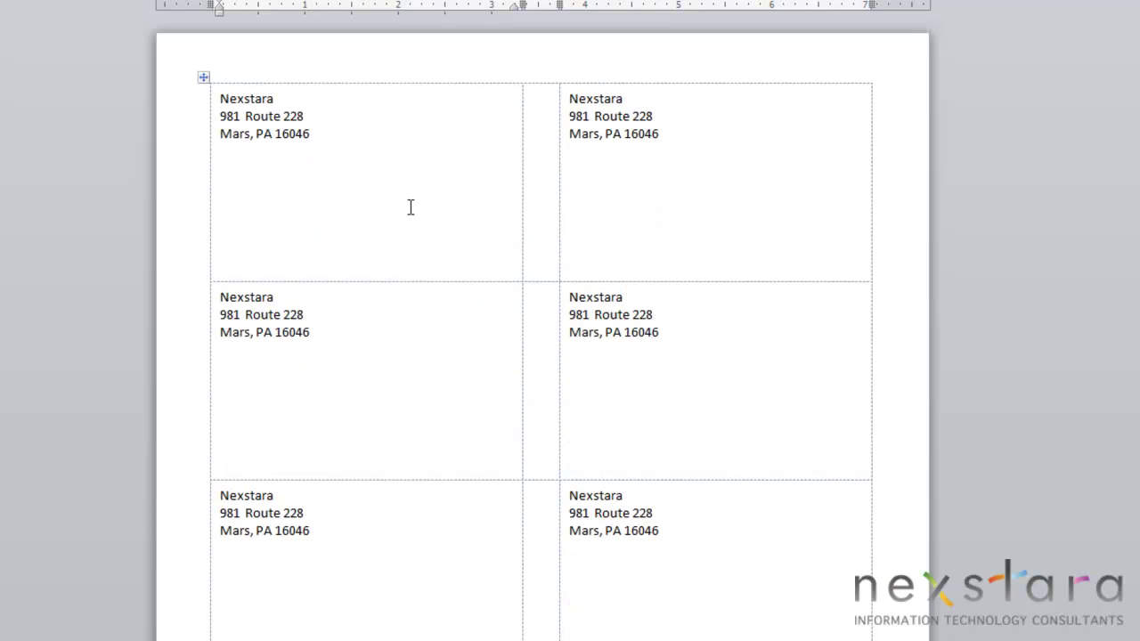
{"action": "left_click", "coordinate": [336, 137]}
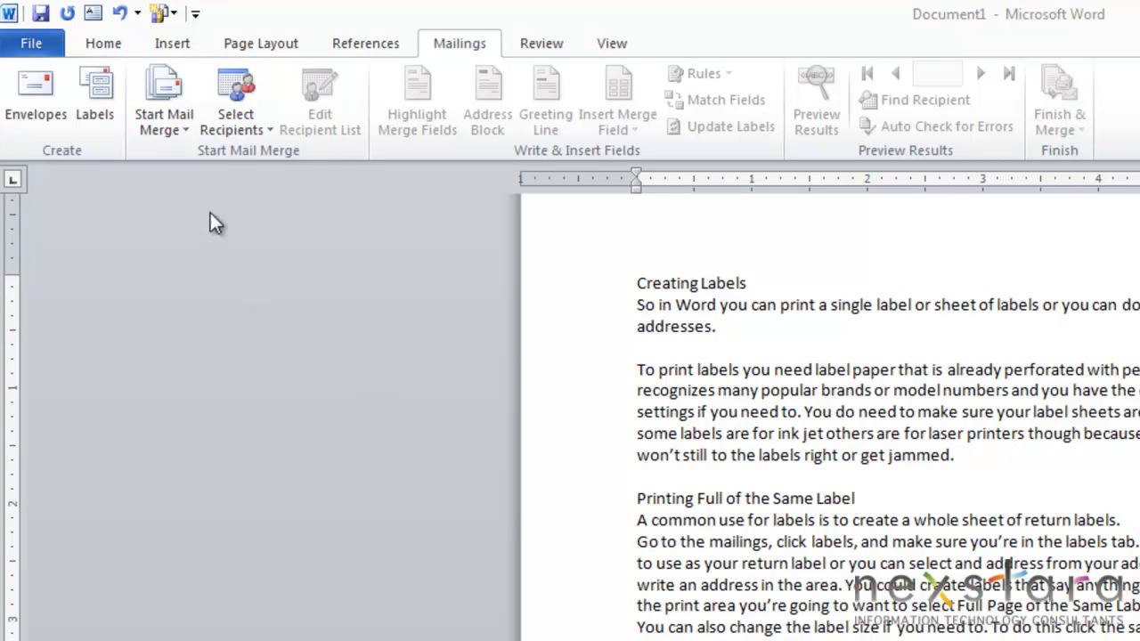
Set the return-address labels to print a single label at row 2, column 2.
{"action": "left_click", "coordinate": [104, 105]}
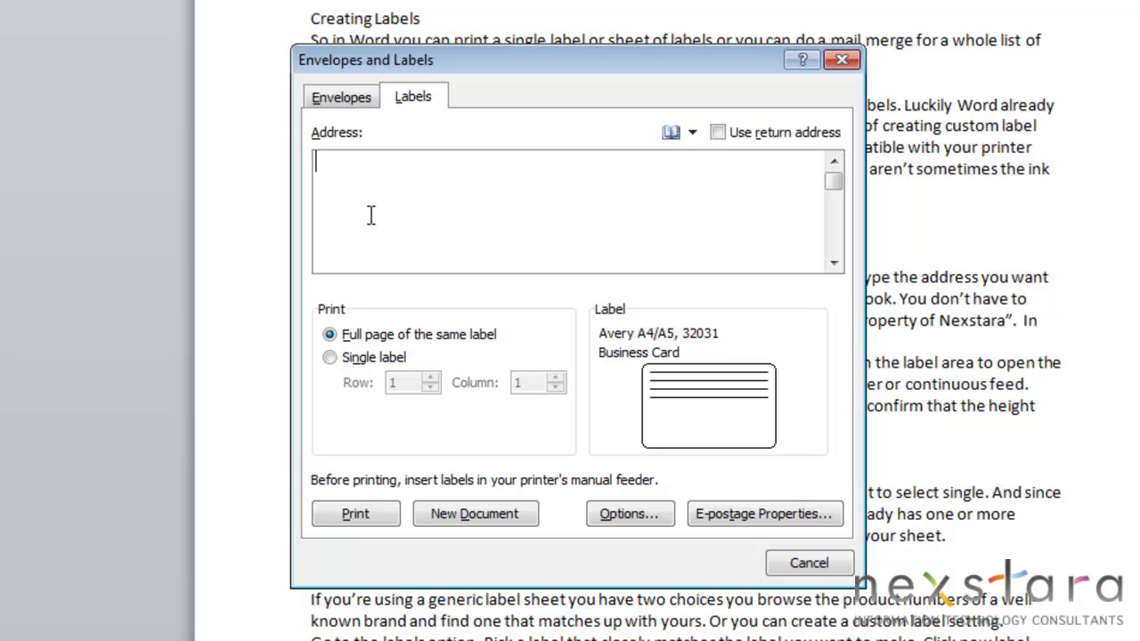
{"action": "left_click", "coordinate": [717, 132]}
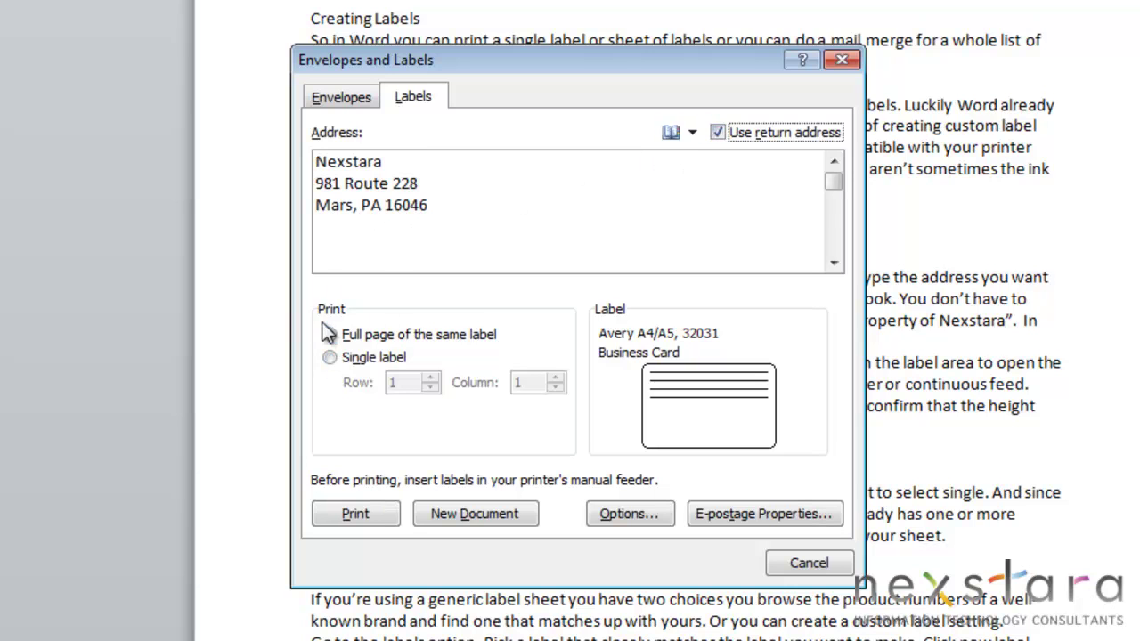
{"action": "left_click", "coordinate": [331, 359]}
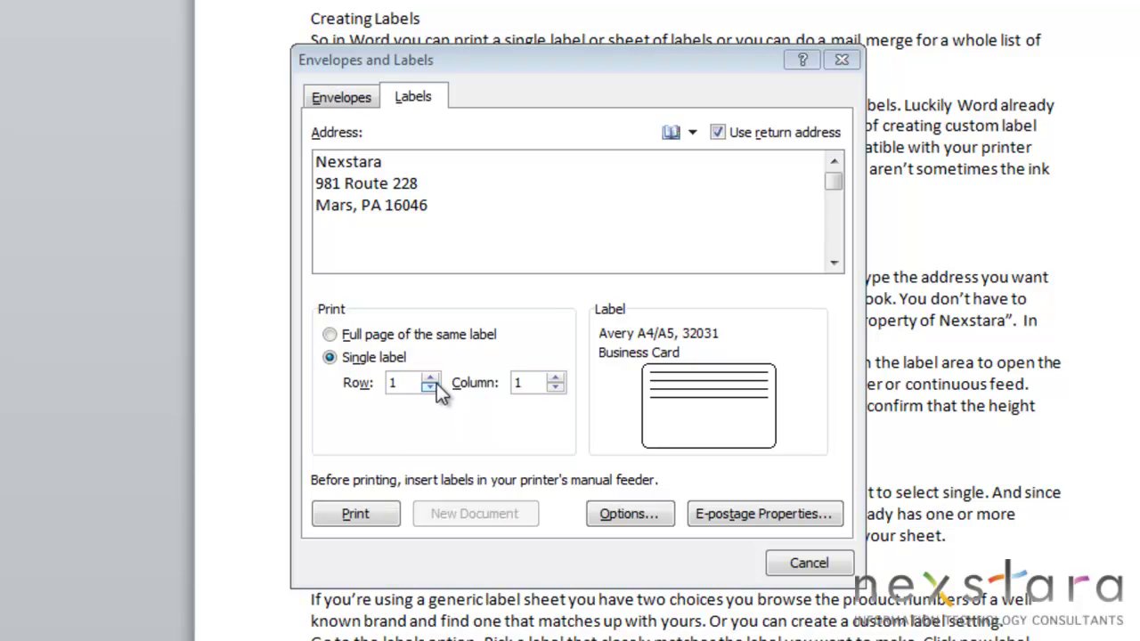
{"action": "left_click", "coordinate": [430, 378]}
{"action": "left_click", "coordinate": [555, 378]}
Switch the label to A-ONE product 28171, an A4 sheet of 12 labels at 1.67" × 3.55".
{"action": "left_click", "coordinate": [633, 517]}
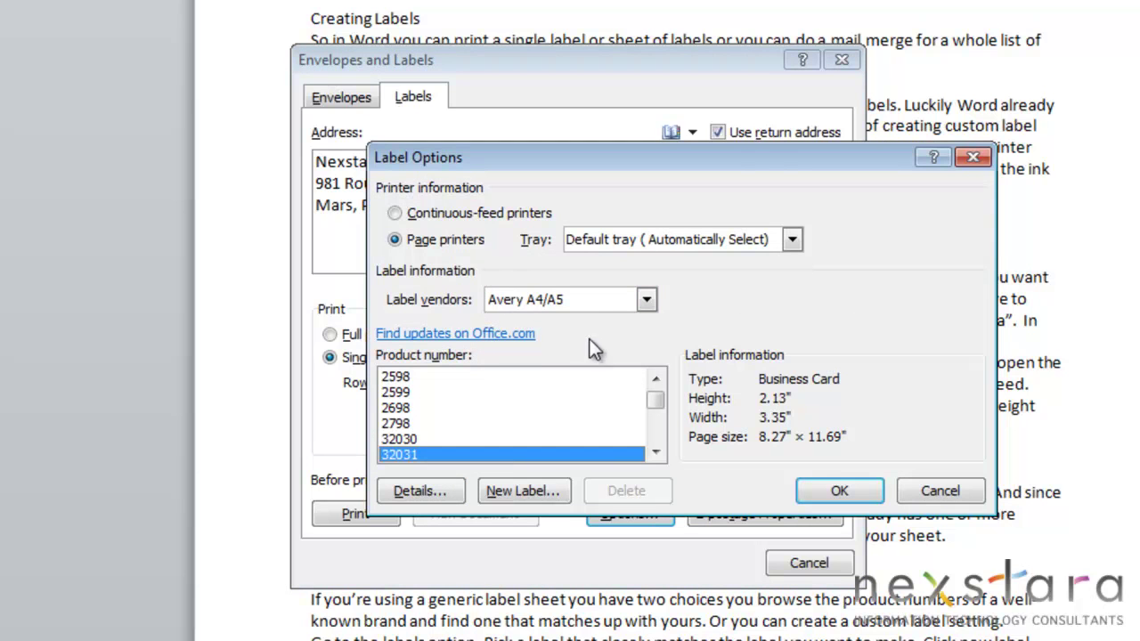
{"action": "left_click", "coordinate": [646, 299]}
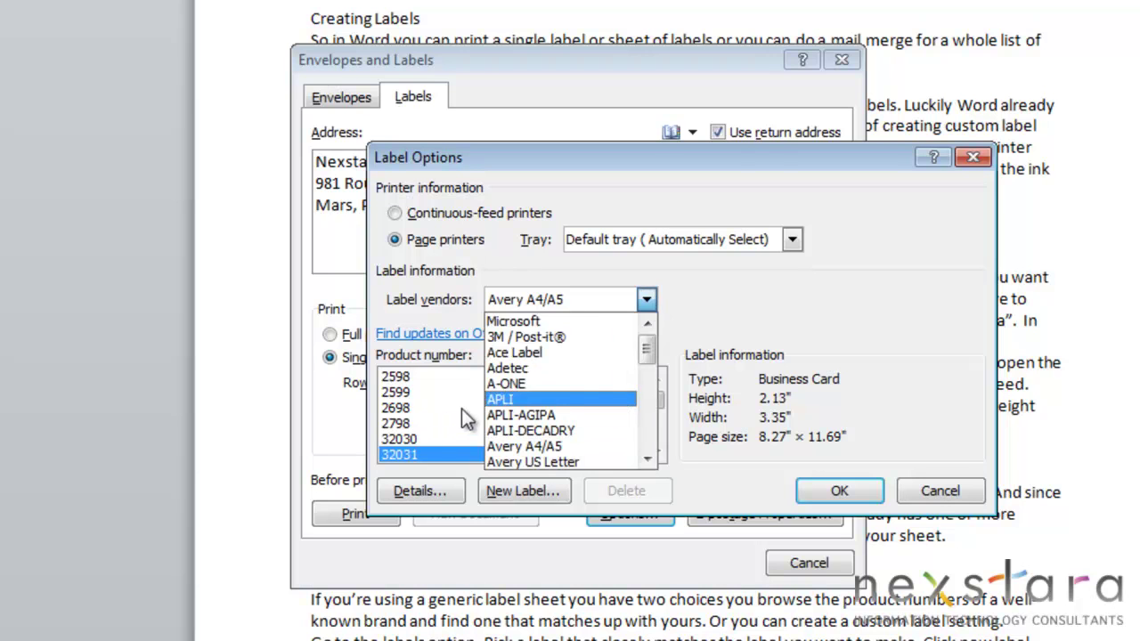
{"action": "left_click", "coordinate": [613, 300]}
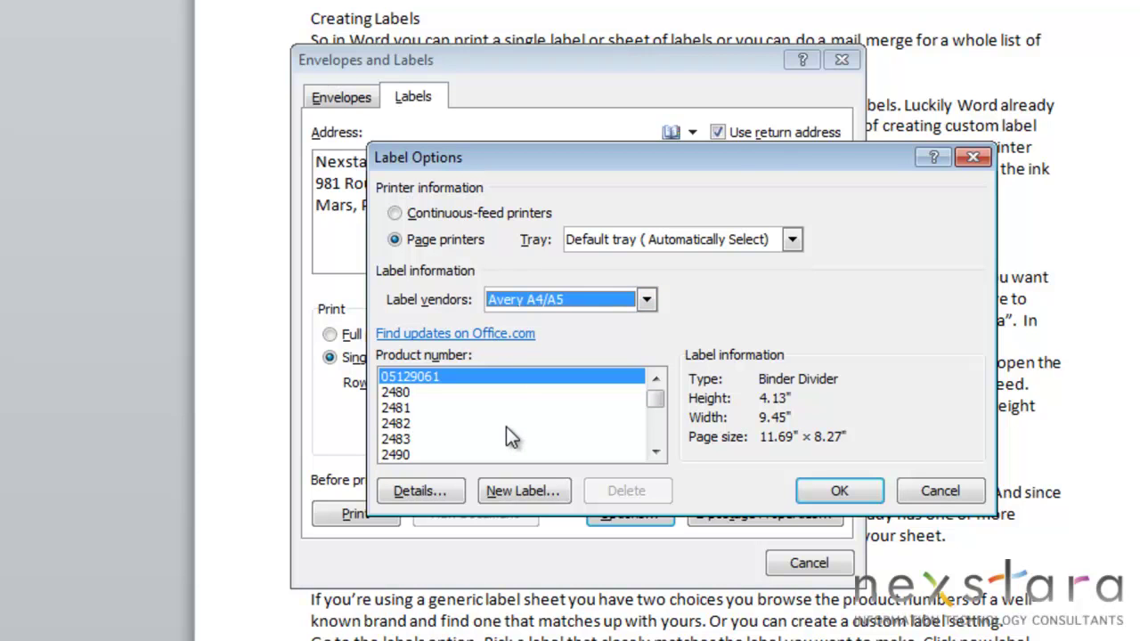
{"action": "key", "text": "Home"}
{"action": "left_click", "coordinate": [417, 423]}
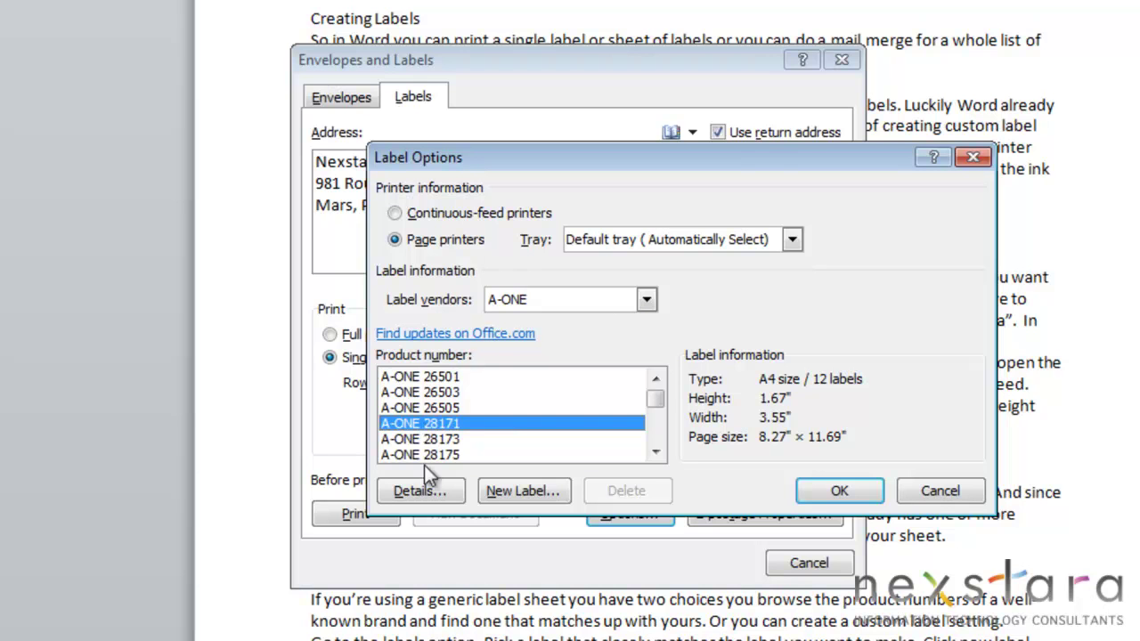
Save a custom label 'Generic Label Sheet 2' with 0.9" top and 0.6" side margins.
{"action": "left_click", "coordinate": [420, 491]}
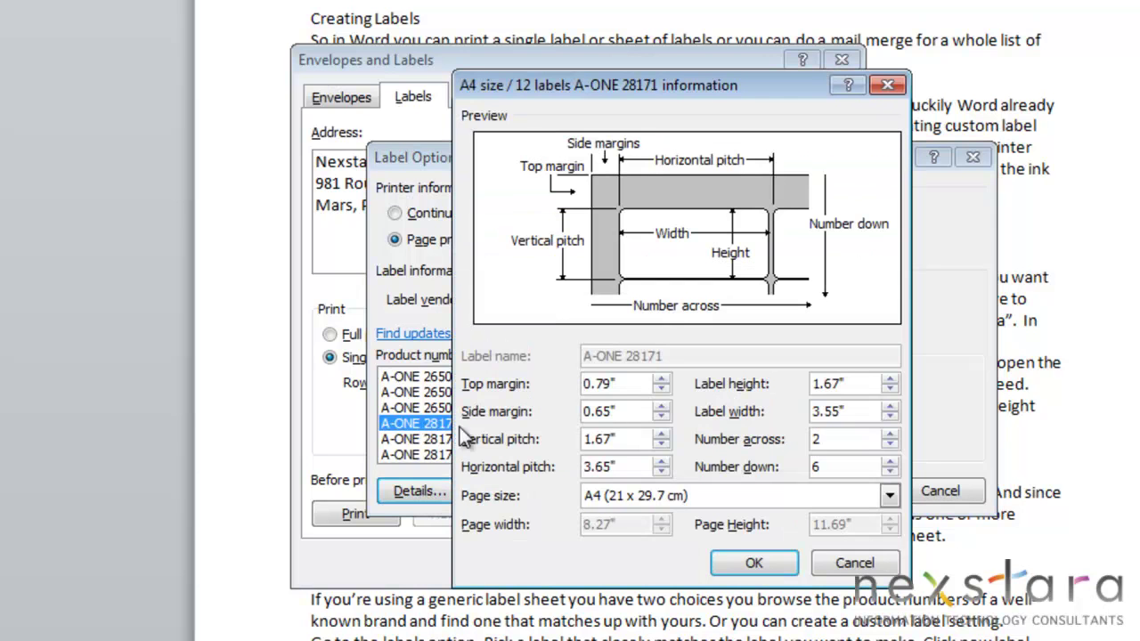
{"action": "left_click", "coordinate": [666, 402]}
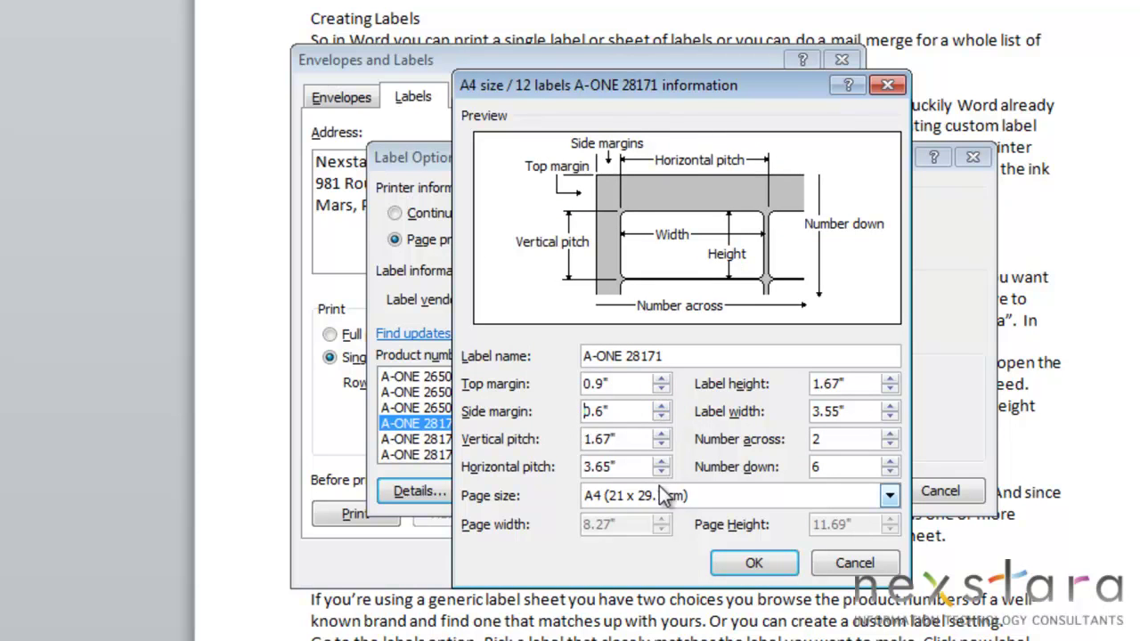
{"action": "key", "text": "shift+Tab"}
{"action": "key", "text": "shift+Tab"}
{"action": "type", "text": "Generic Label Sheet 2"}
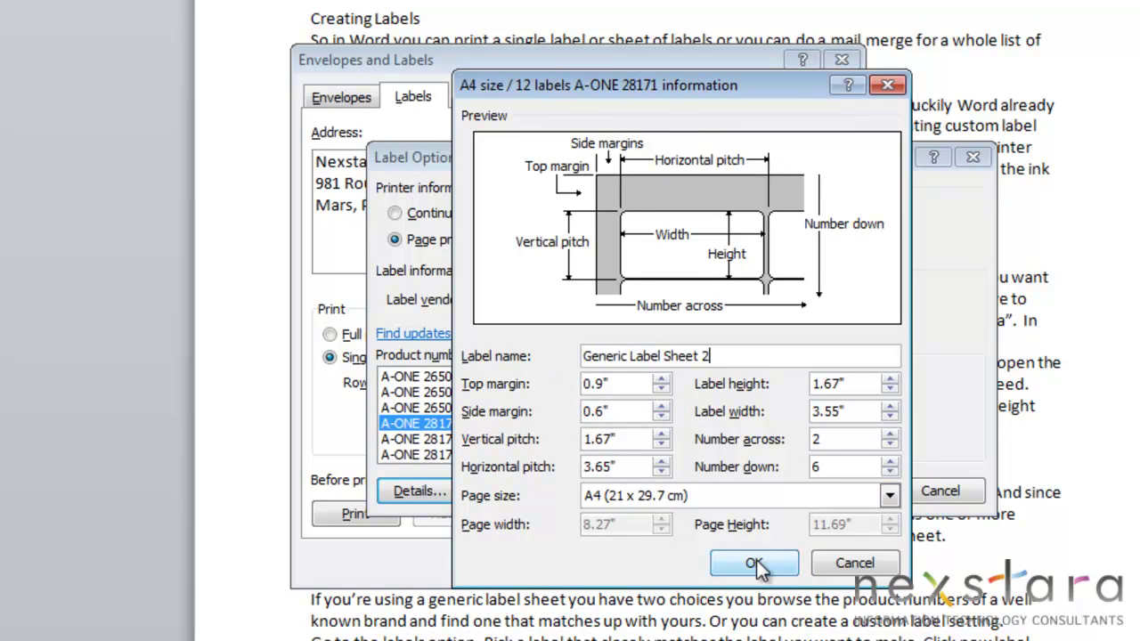
{"action": "left_click", "coordinate": [753, 562]}
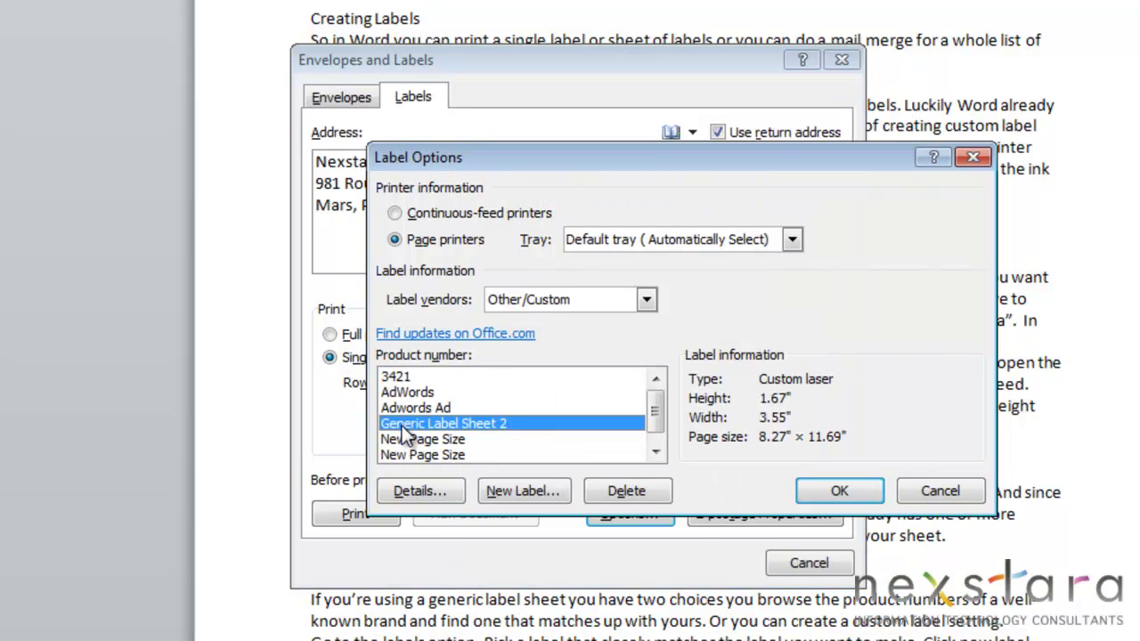